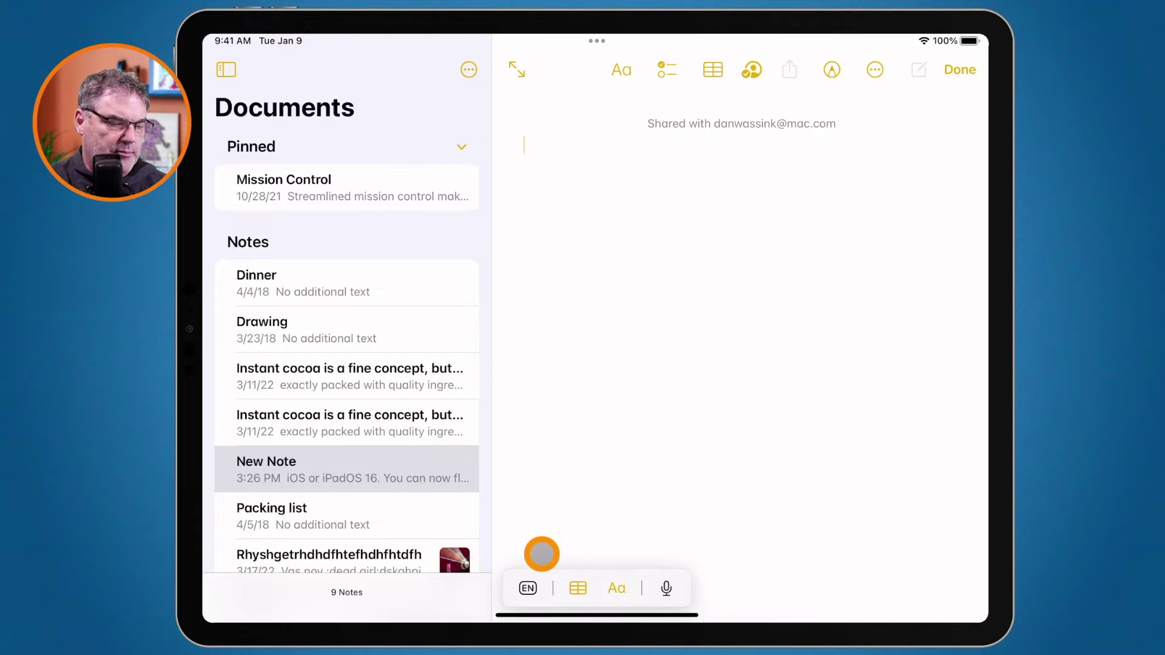
- Show the full on-screen keyboard from the EN keyboard options menu
click(528, 588)
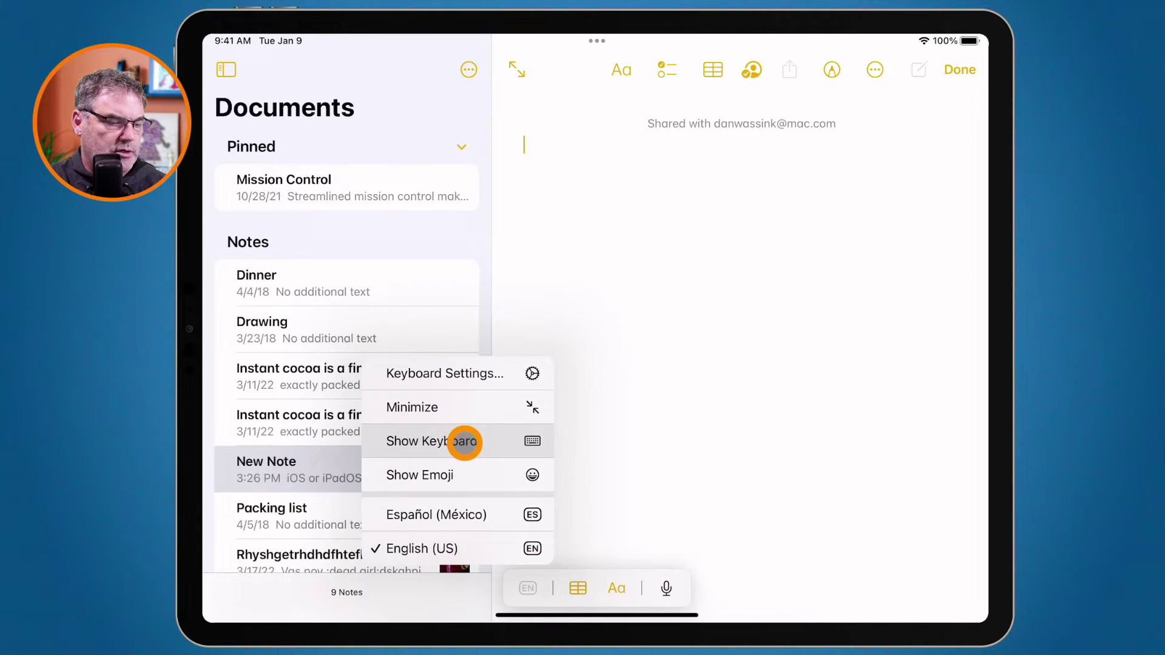
click(464, 441)
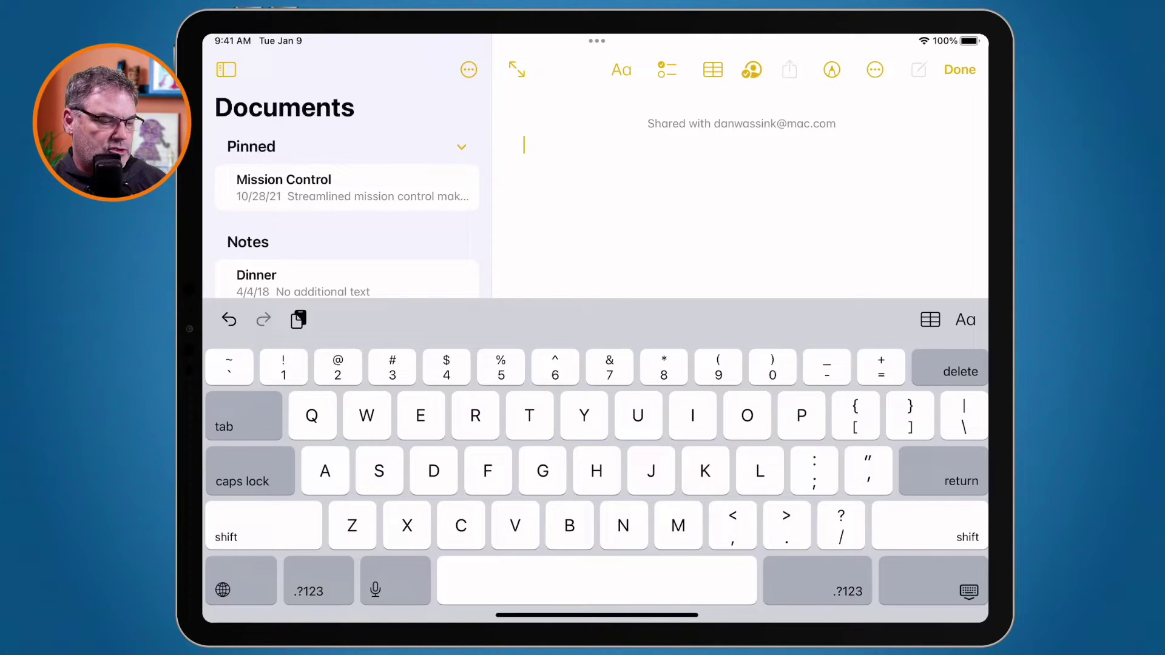
- Dictate the paragraph, replacing both occurrences of iPhone with iPad, and add 'Isn't this cool' with an emoji
click(389, 585)
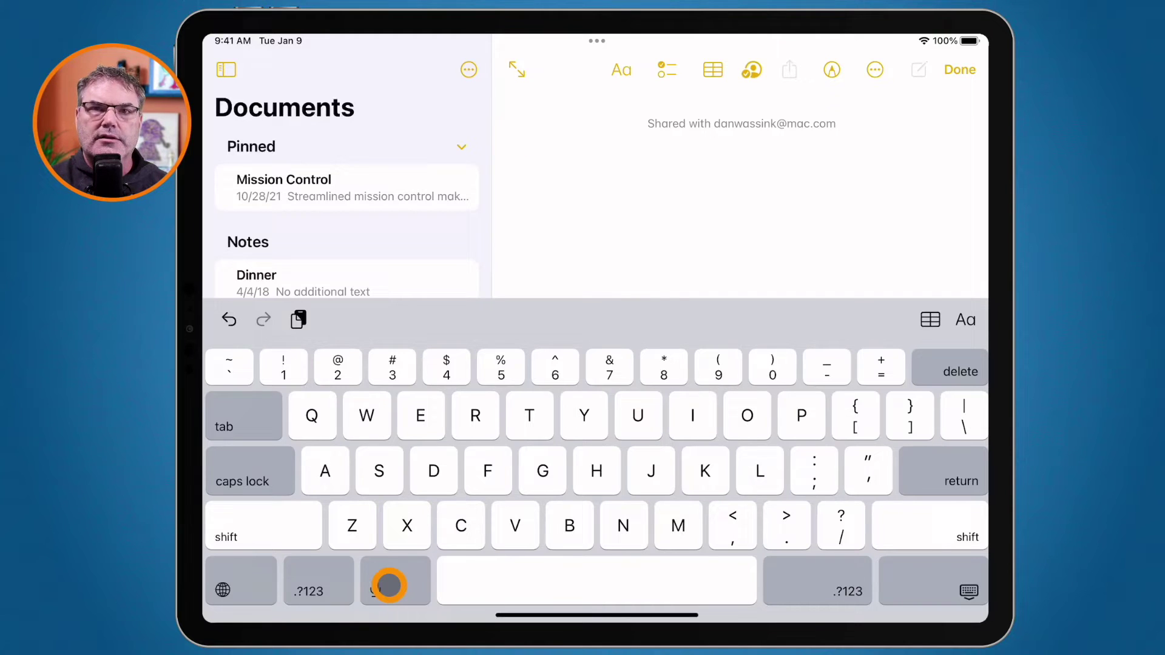
click(389, 586)
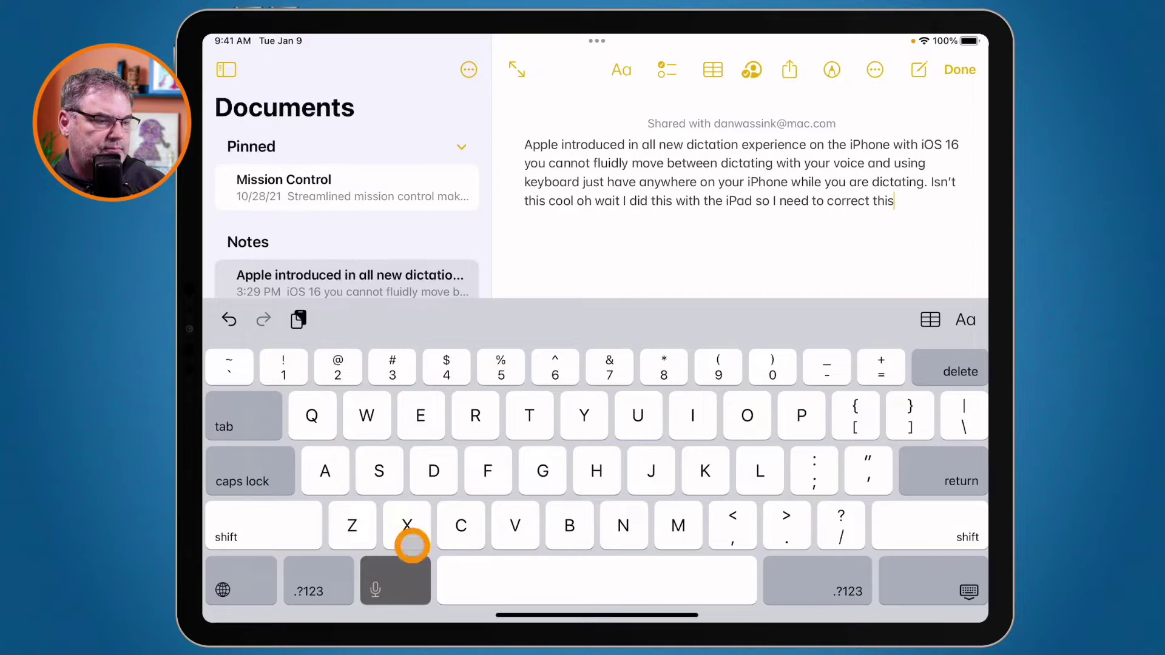
double_click(867, 144)
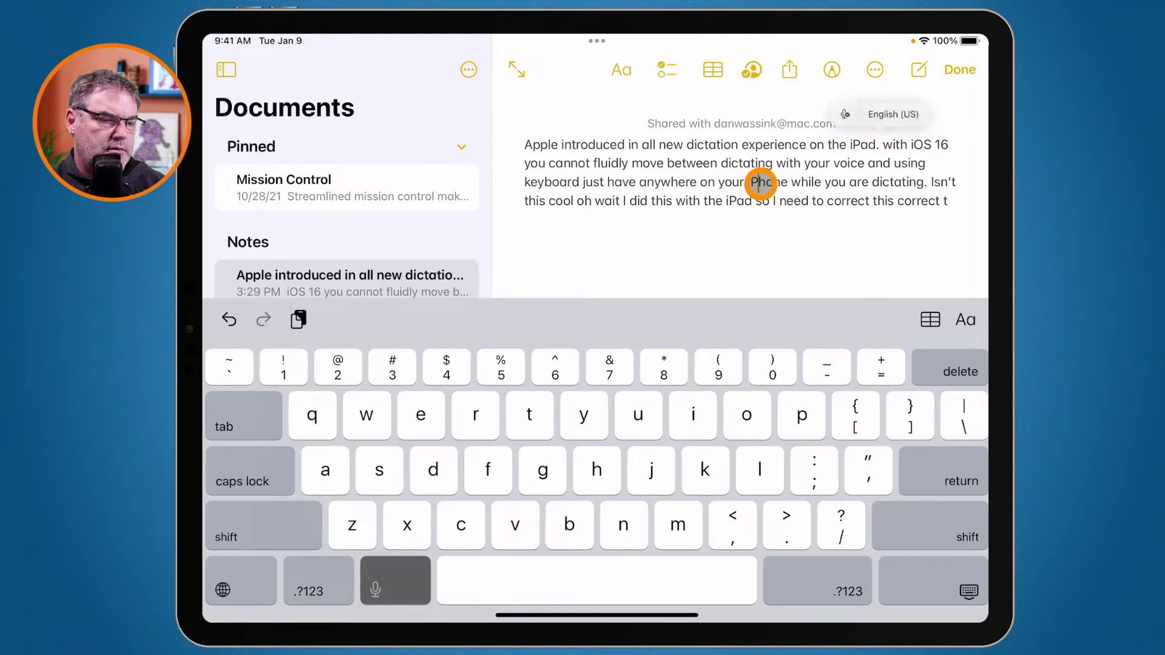
double_click(761, 182)
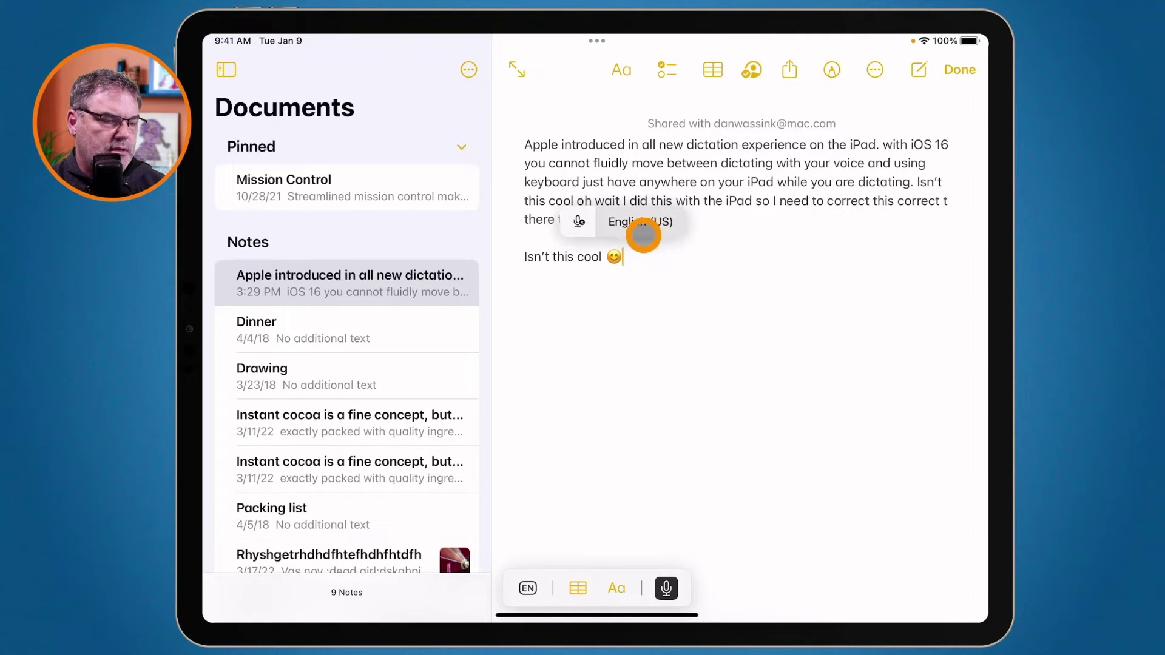
- Stop dictation after the final correction and return to the iPad home screen
click(579, 222)
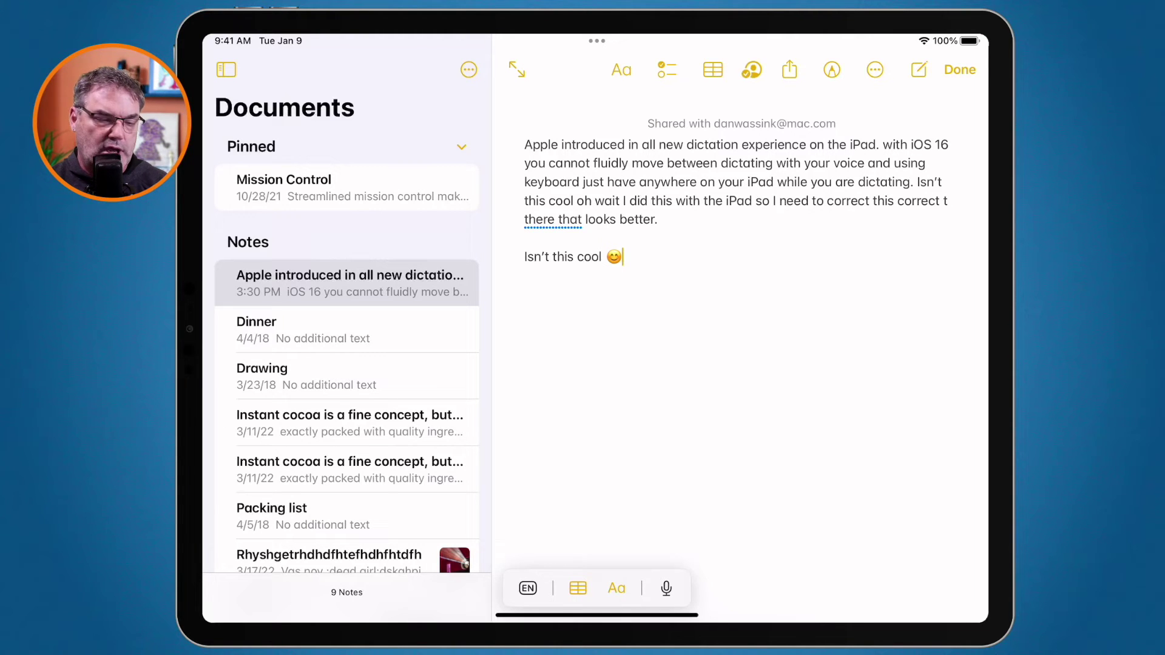
key(super+h)
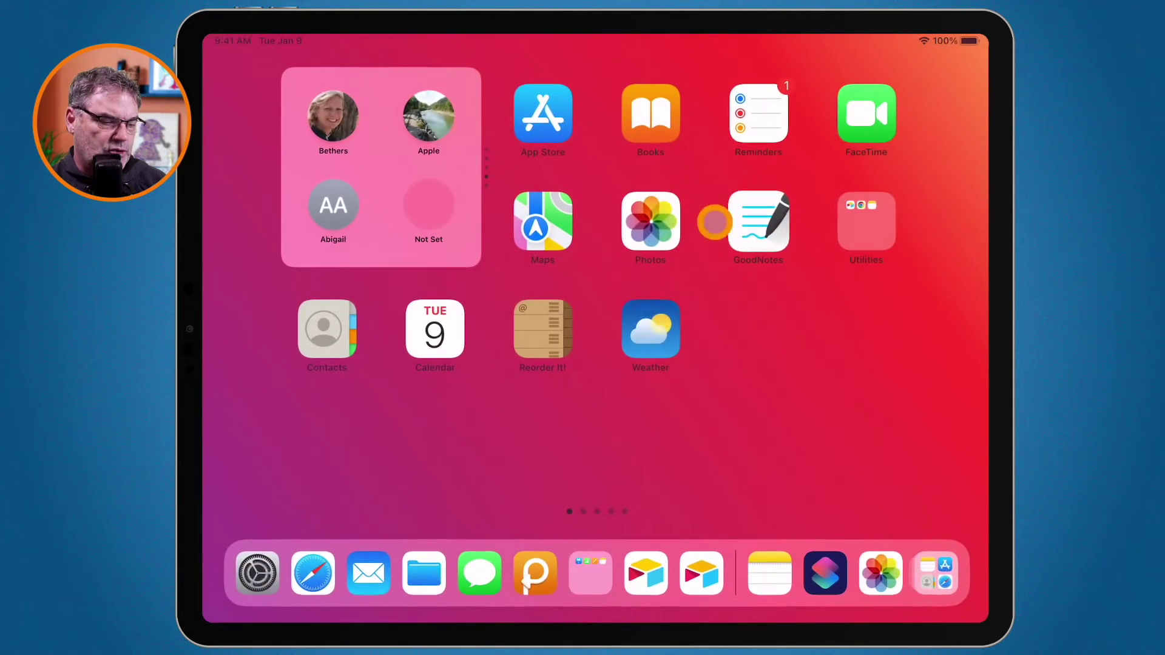
- Open the Dan Wassink conversation in Messages and move the dictation bar left
click(478, 569)
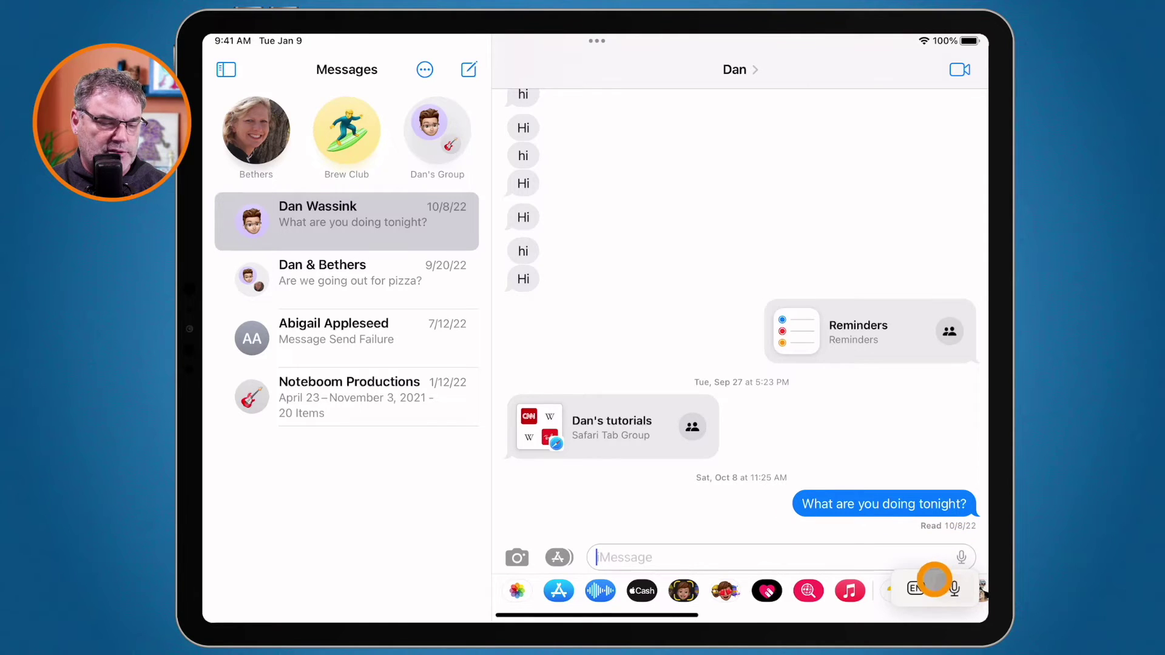
drag(935, 580, 288, 594)
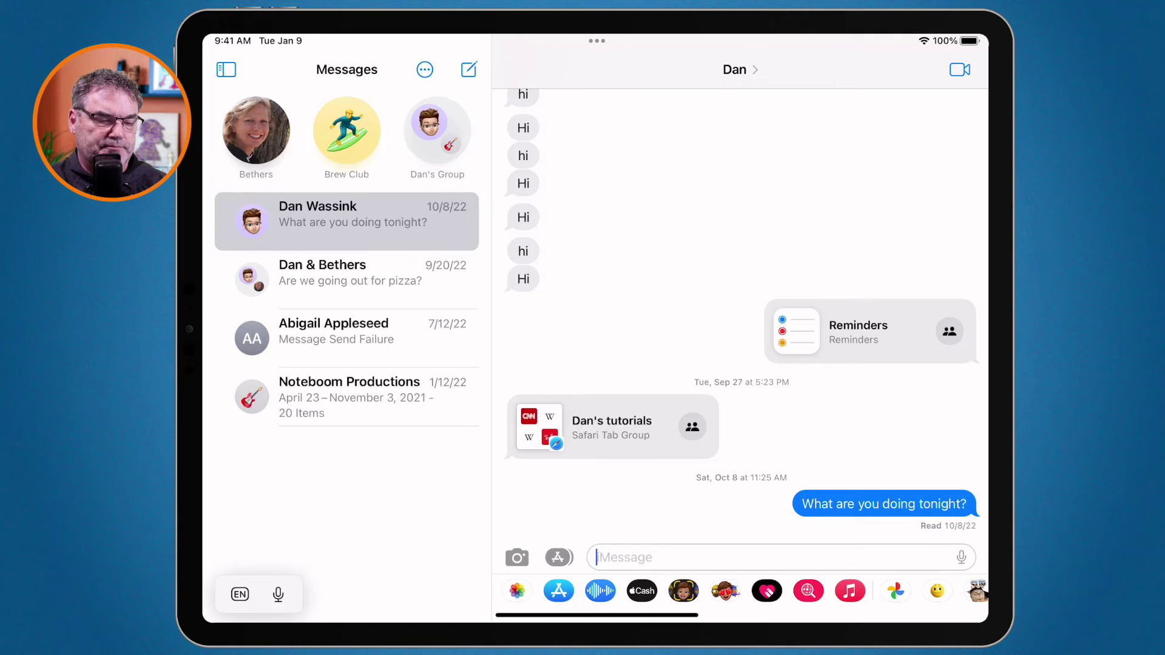
click(958, 556)
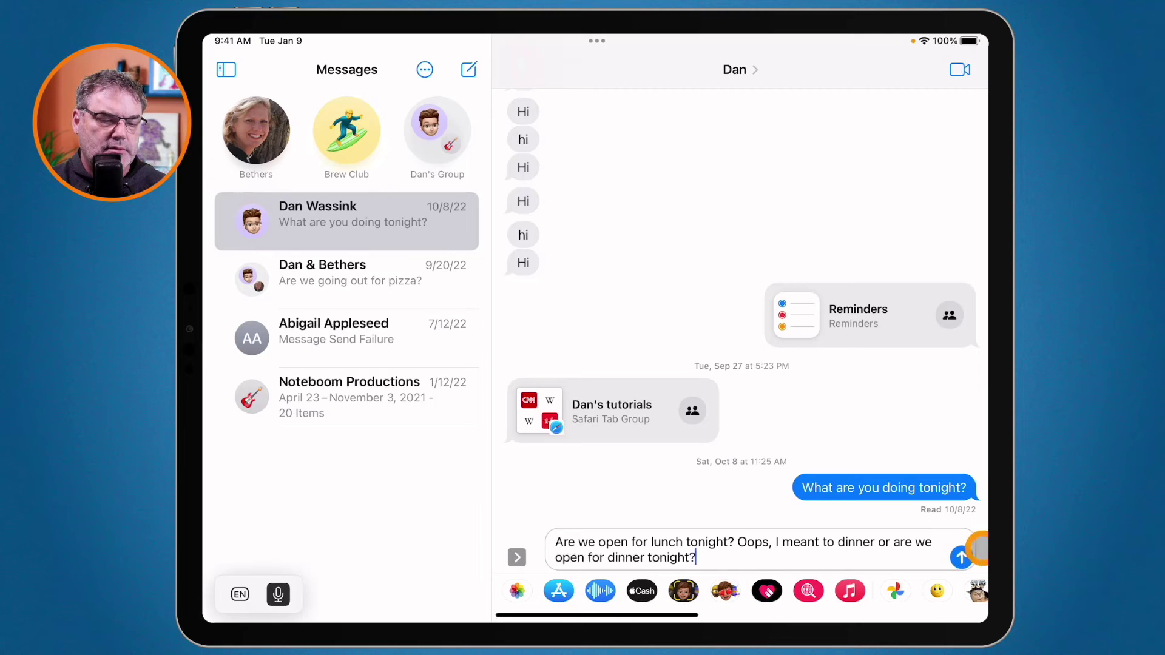
click(962, 557)
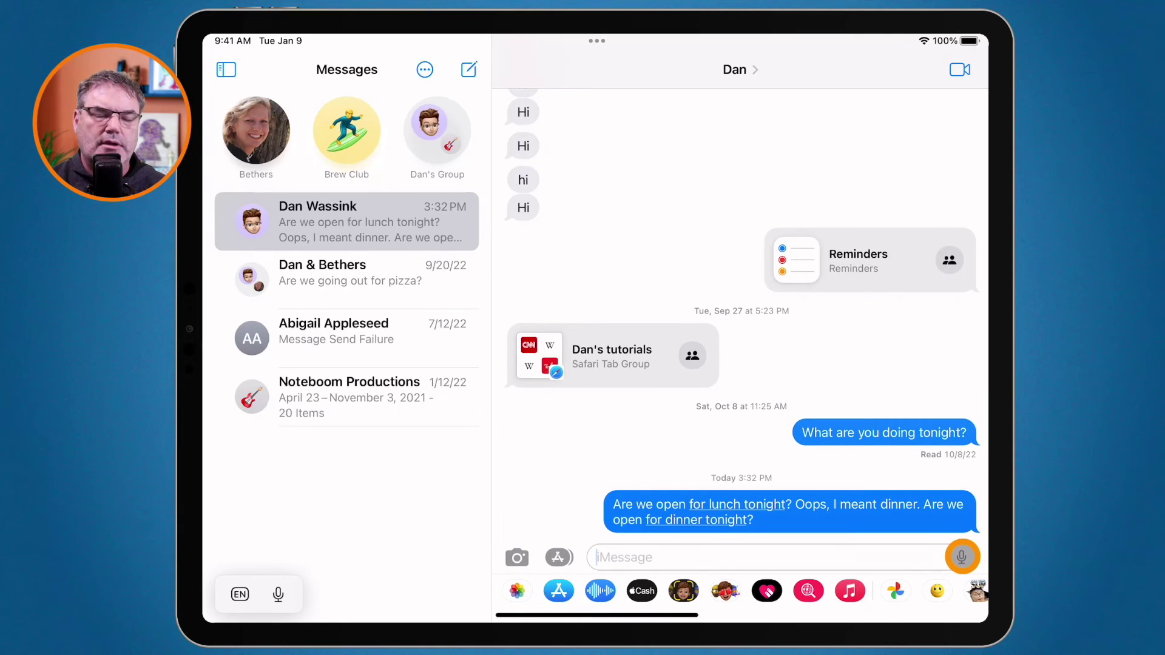